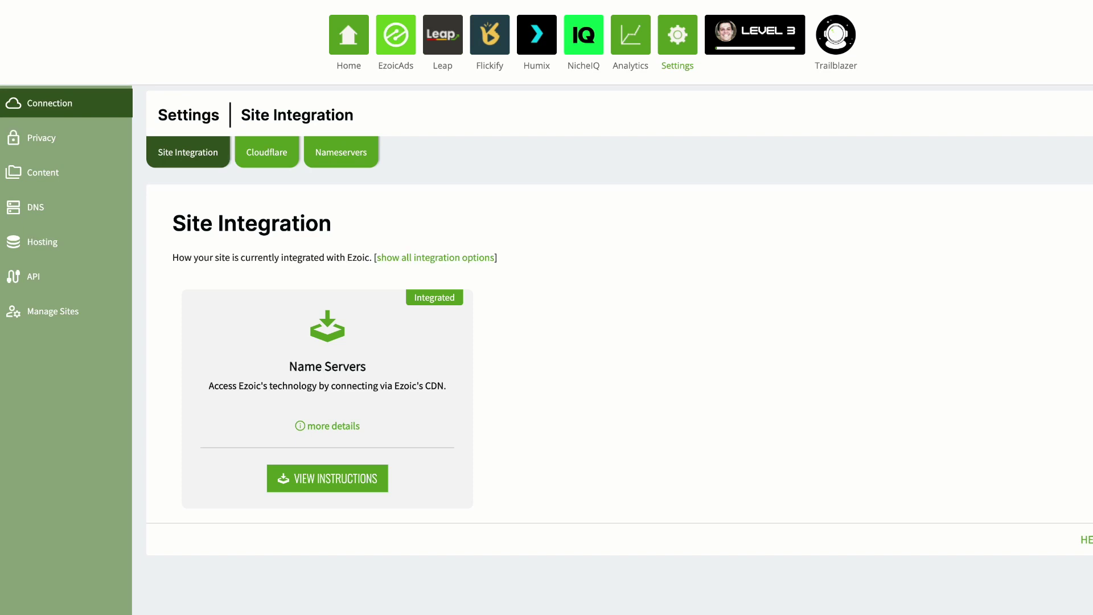
Go to the EzoicAds Ad Transparency Sellers.json settings.
{"action": "left_click", "coordinate": [384, 22]}
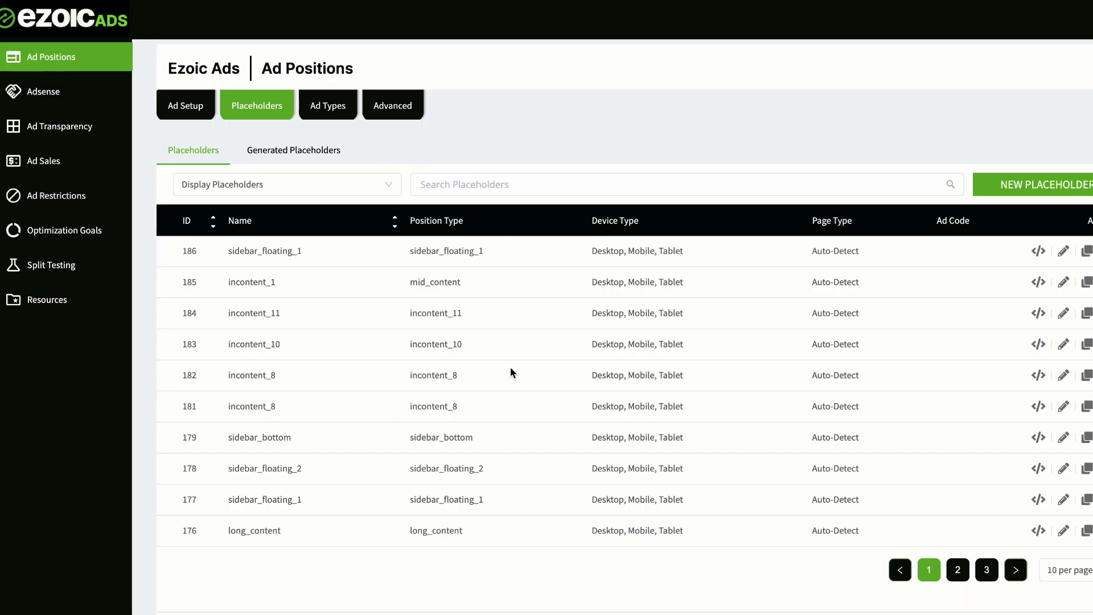
{"action": "scroll", "coordinate": [510, 371], "scroll_direction": "down", "scroll_amount": 1}
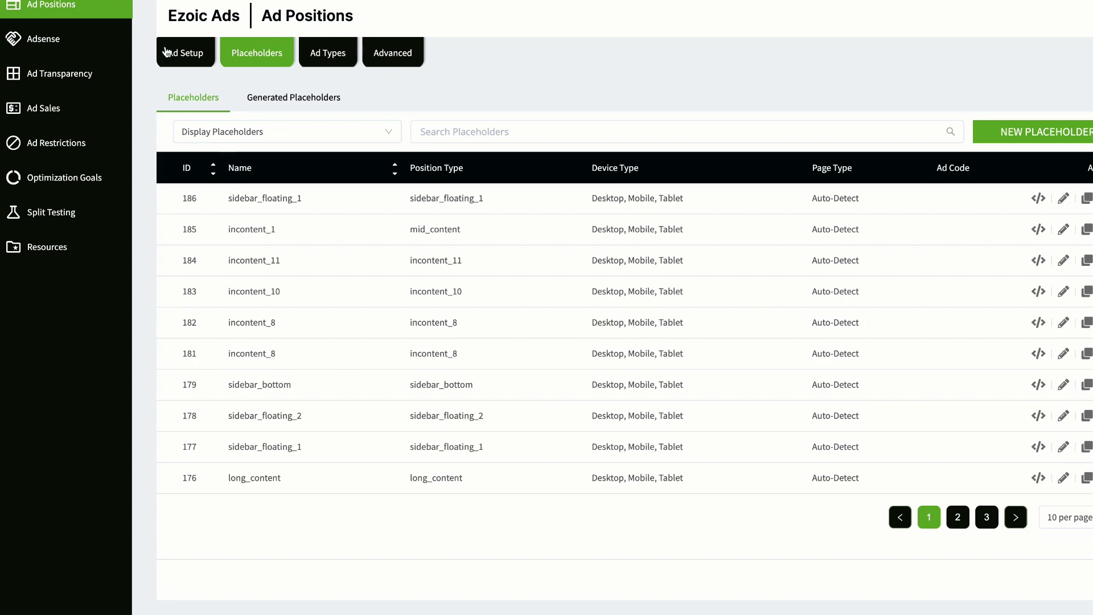
{"action": "left_click", "coordinate": [88, 69]}
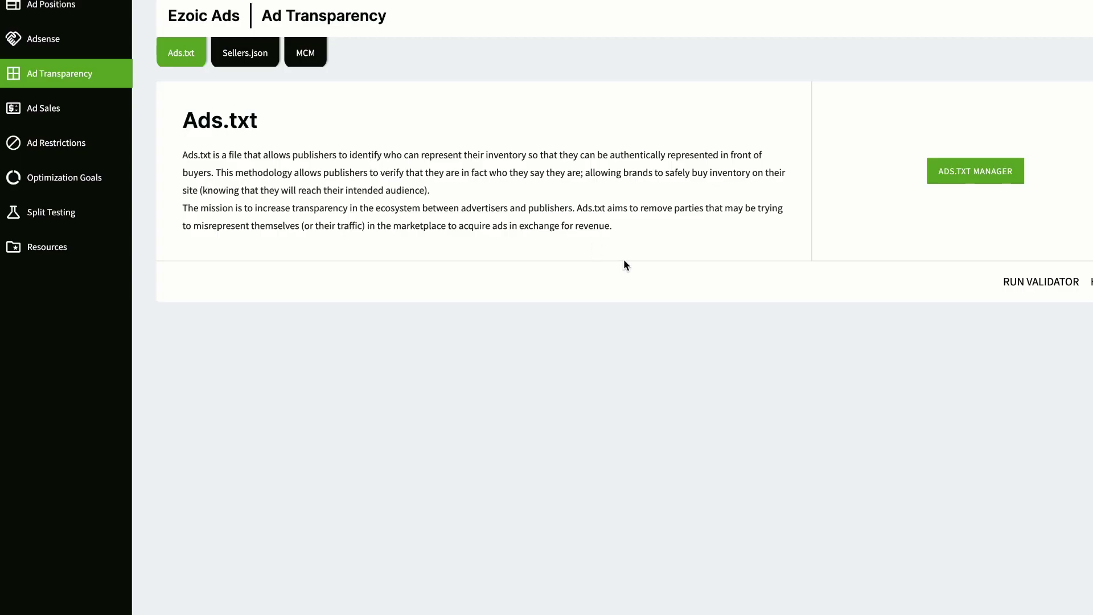
{"action": "left_click", "coordinate": [235, 50]}
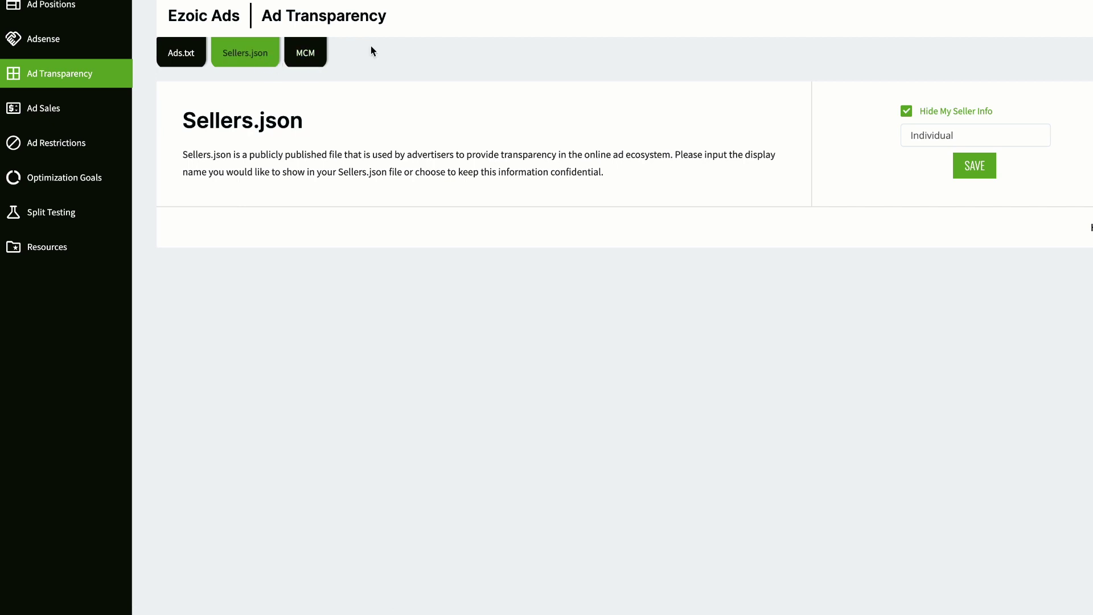
Replace the display name 'Individual' with the publisher's own name and save it.
{"action": "left_click", "coordinate": [988, 134]}
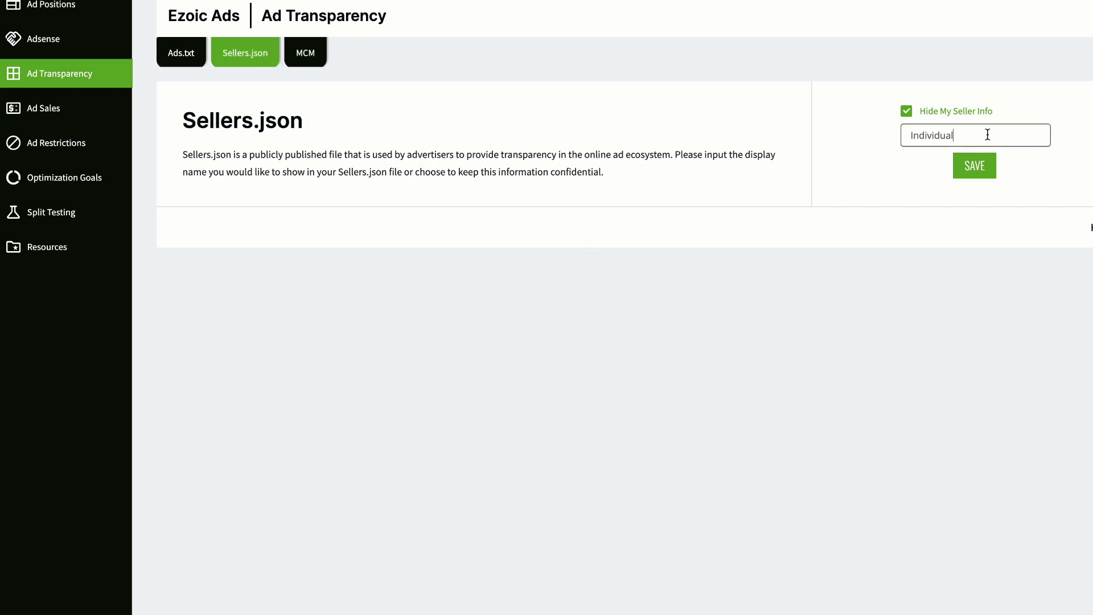
{"action": "double_click", "coordinate": [996, 145]}
{"action": "type", "text": "Shah Wajahat Ali"}
{"action": "left_click", "coordinate": [991, 172]}
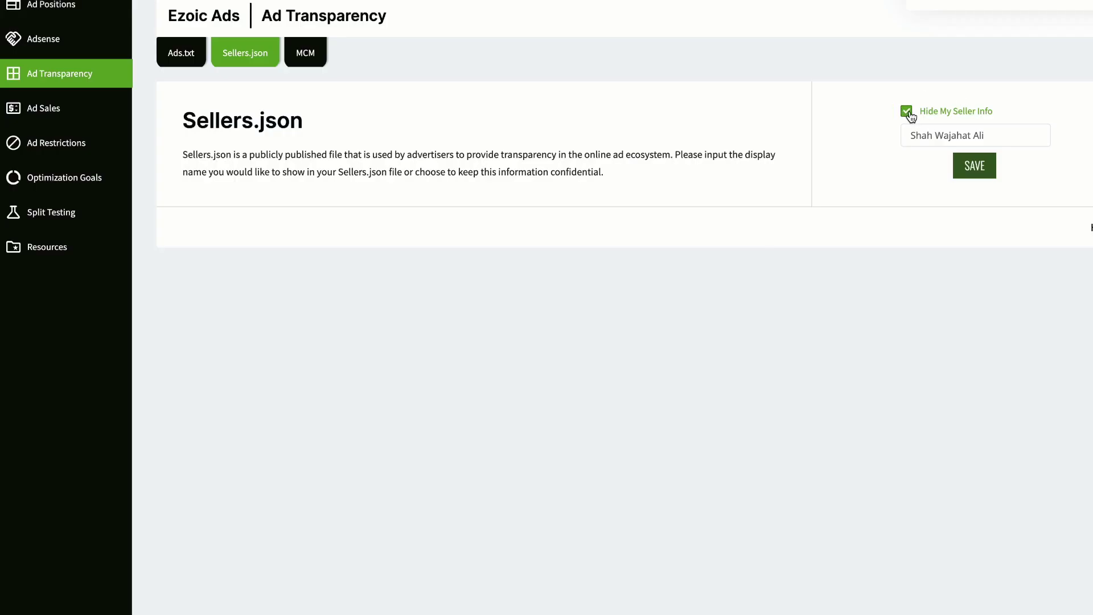
{"action": "left_click", "coordinate": [979, 137]}
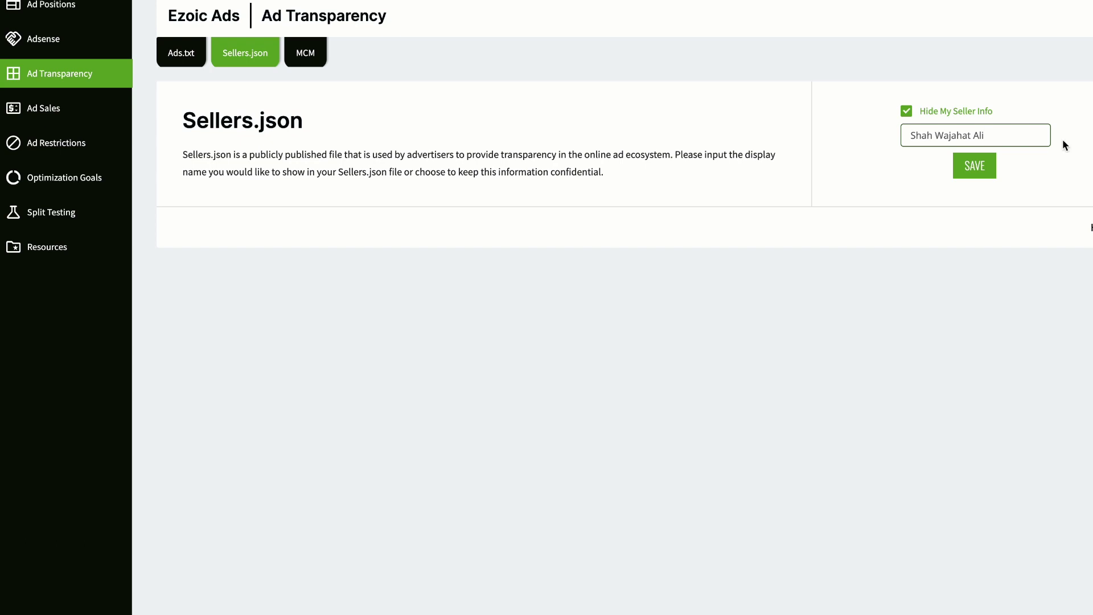
{"action": "triple_click", "coordinate": [1023, 136]}
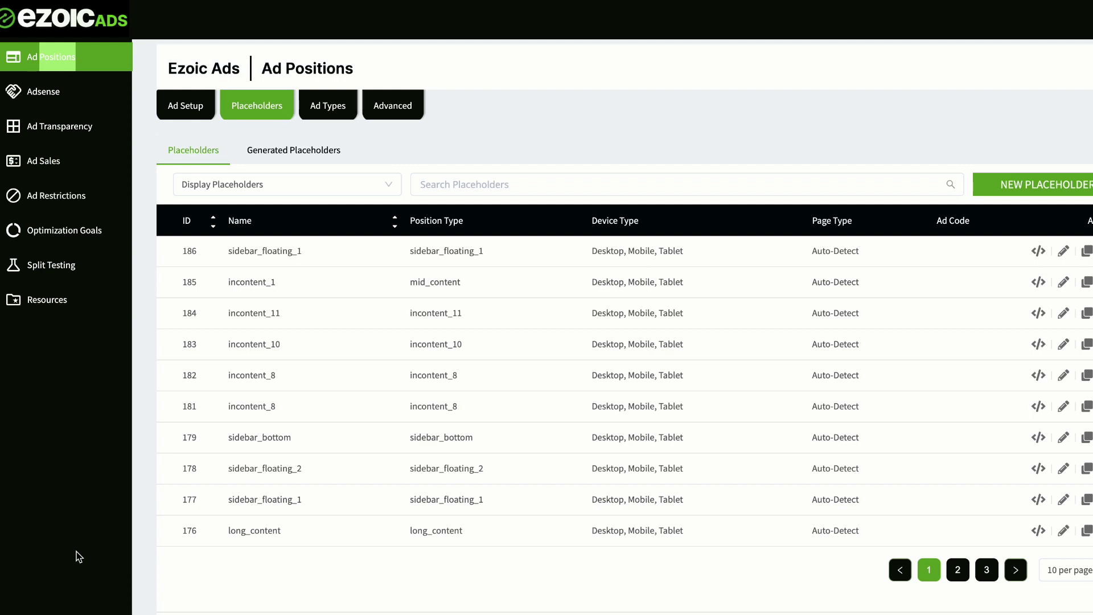
Open the Adsense mediation settings and show the Header Bidding Mediation networks.
{"action": "left_click", "coordinate": [72, 109]}
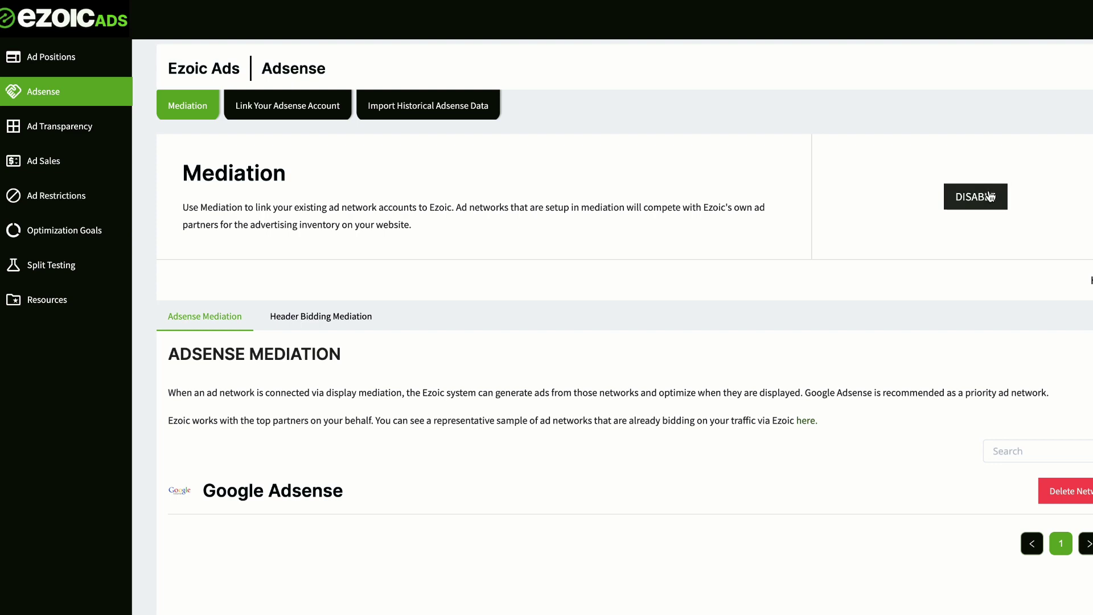
{"action": "scroll", "coordinate": [909, 433], "scroll_direction": "down", "scroll_amount": 1}
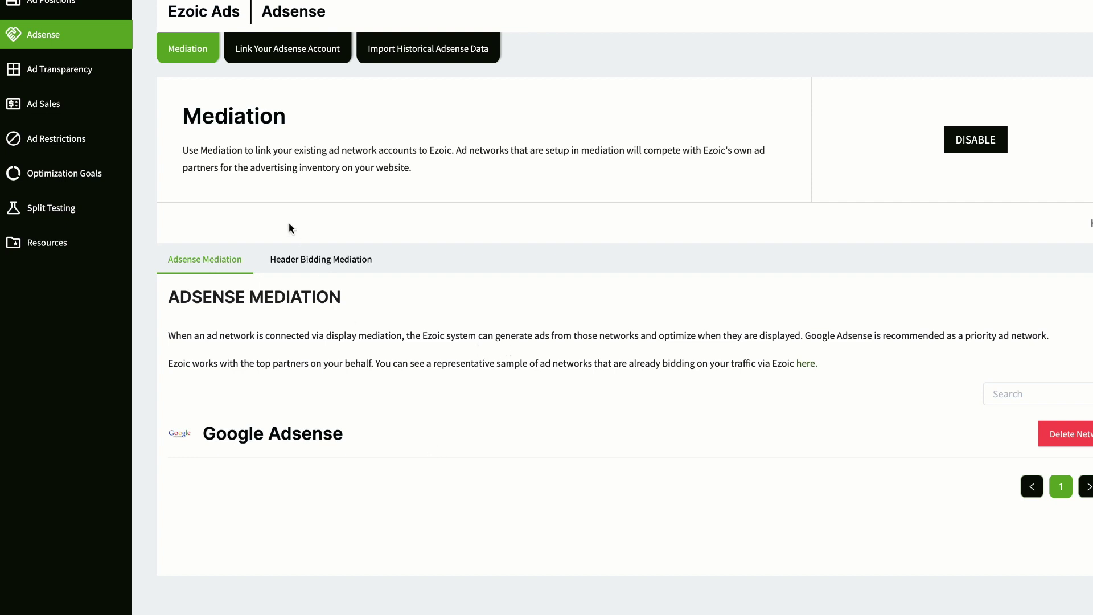
{"action": "left_click", "coordinate": [305, 260]}
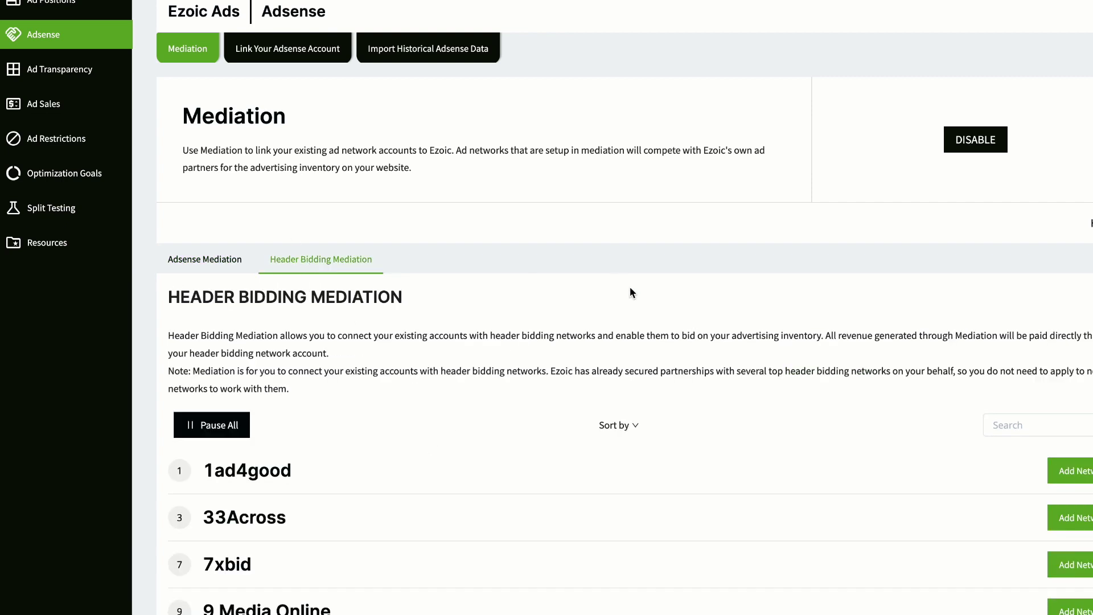
{"action": "scroll", "coordinate": [630, 286], "scroll_direction": "down", "scroll_amount": 3}
Search networks for 'adsense', clear the search, then start adding the 1ad4good network.
{"action": "left_click", "coordinate": [1017, 245]}
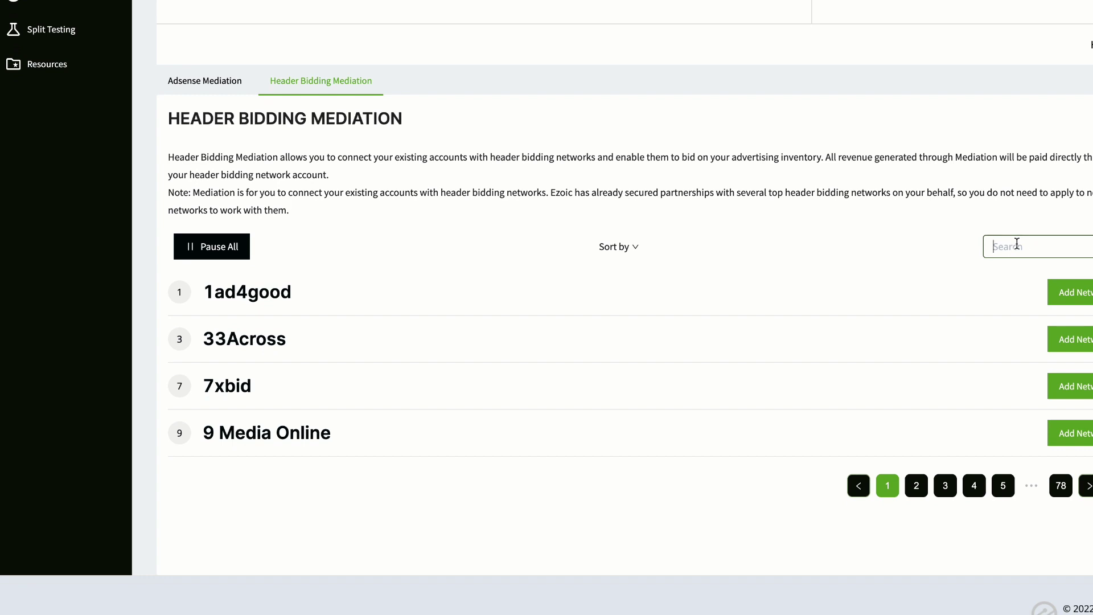
{"action": "type", "text": "adsense"}
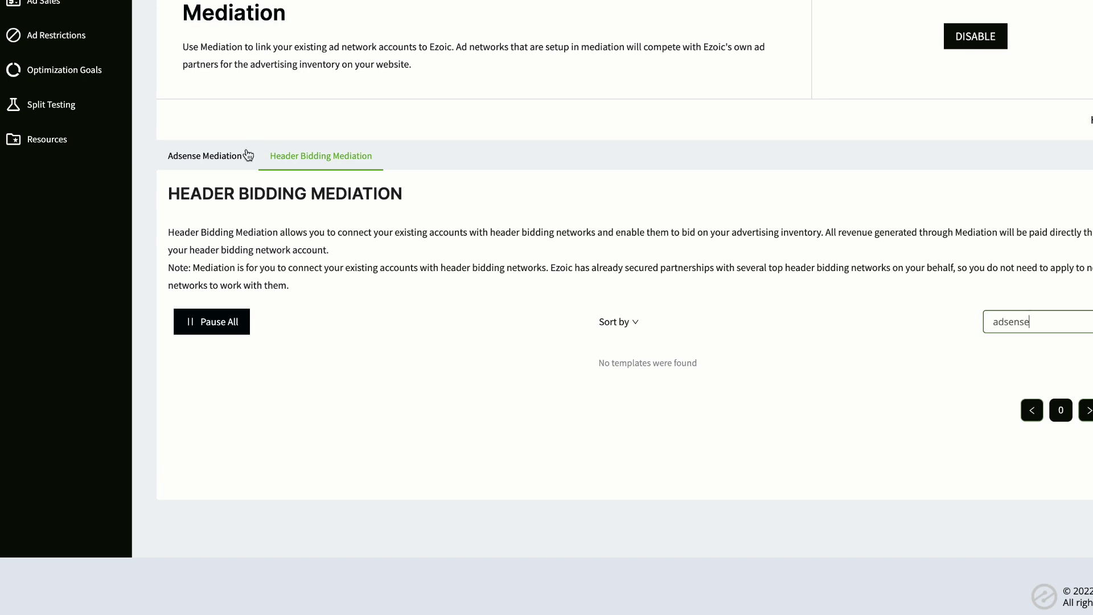
{"action": "double_click", "coordinate": [1074, 327]}
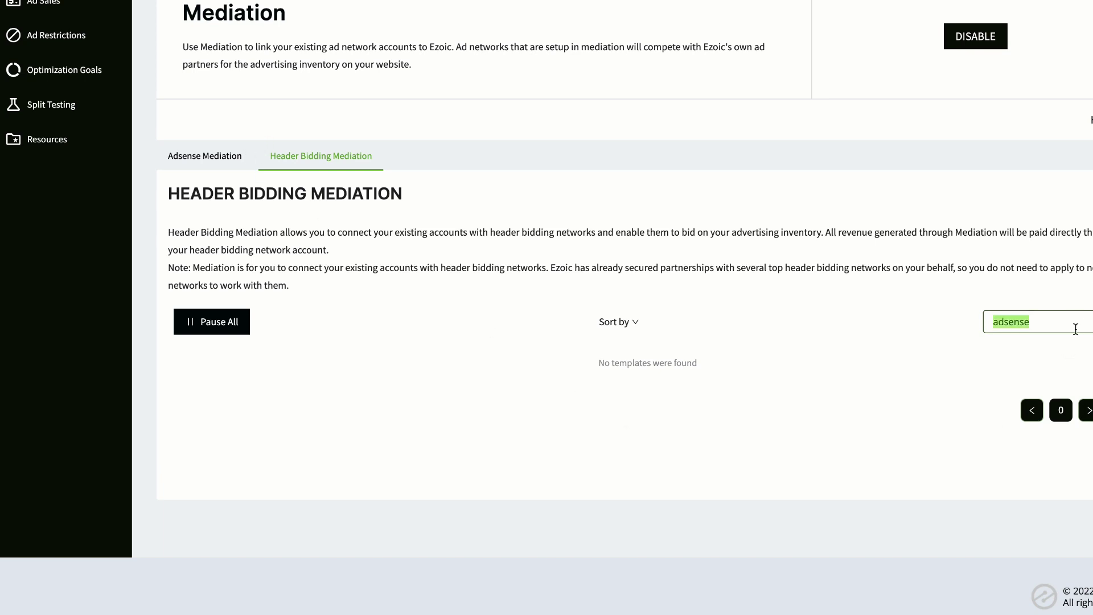
{"action": "key", "text": "BackSpace"}
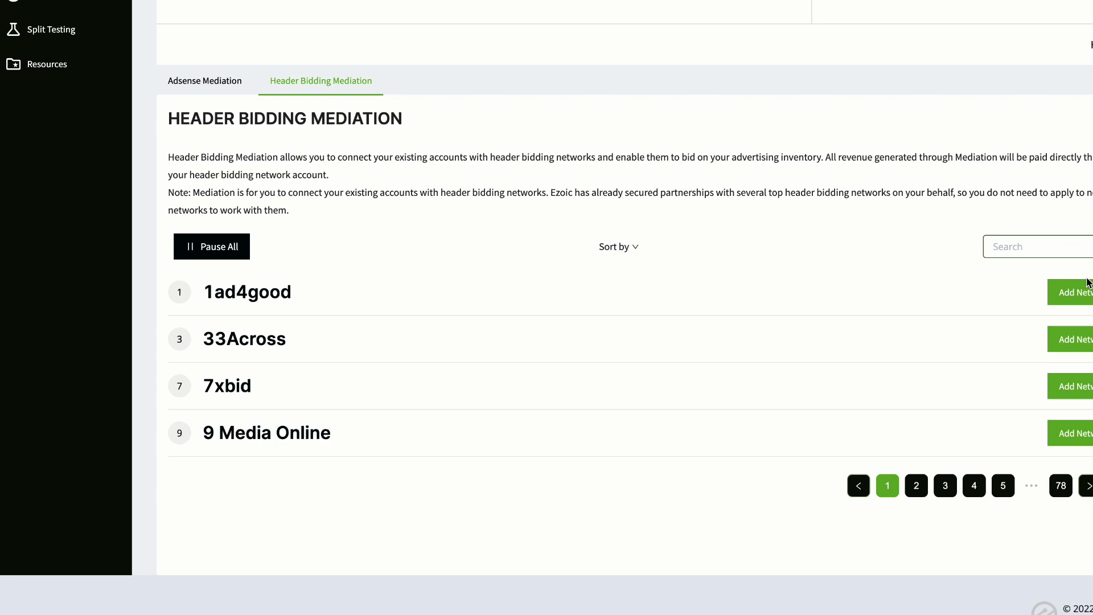
{"action": "left_click", "coordinate": [1087, 305]}
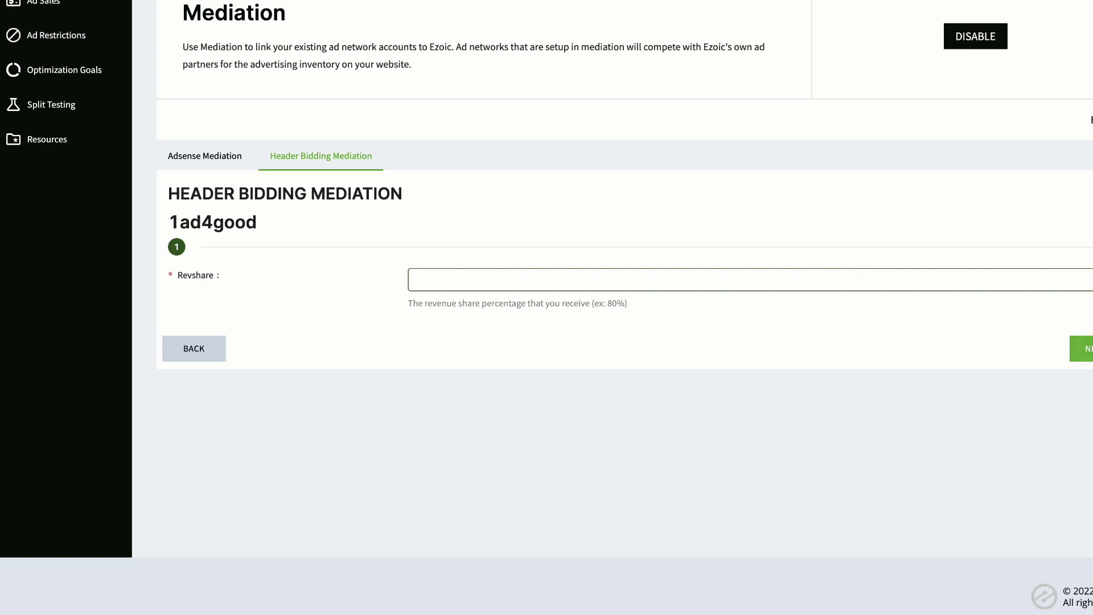
Leave the 1ad4good Revshare form and return to the Adsense Mediation list.
{"action": "left_click", "coordinate": [239, 158]}
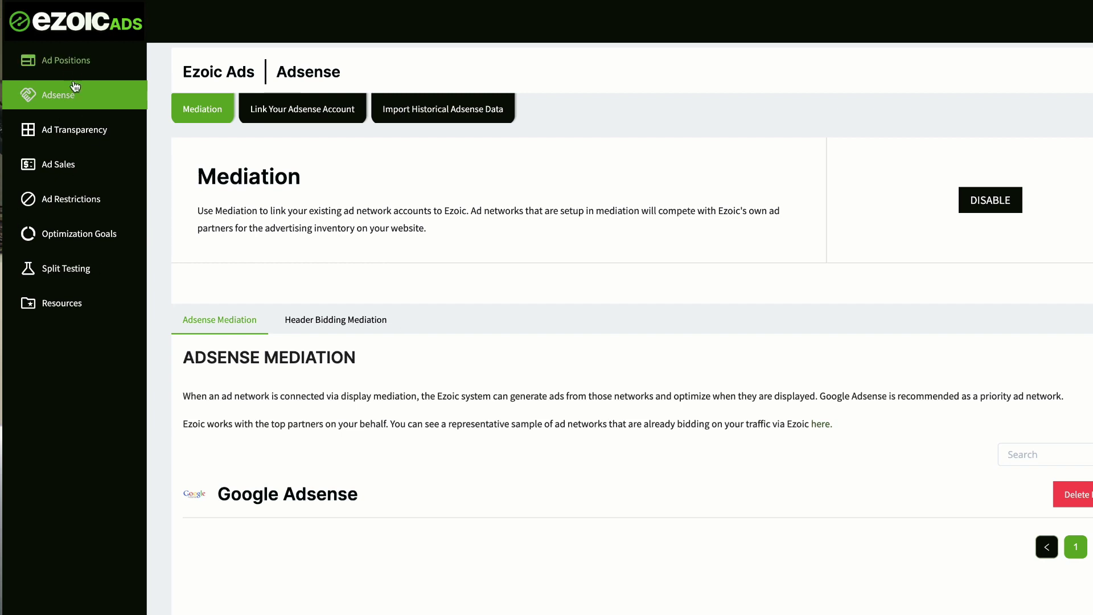
Under Ad Positions > Ad Types, view the Vignette Ads settings, off for all devices.
{"action": "left_click", "coordinate": [65, 60]}
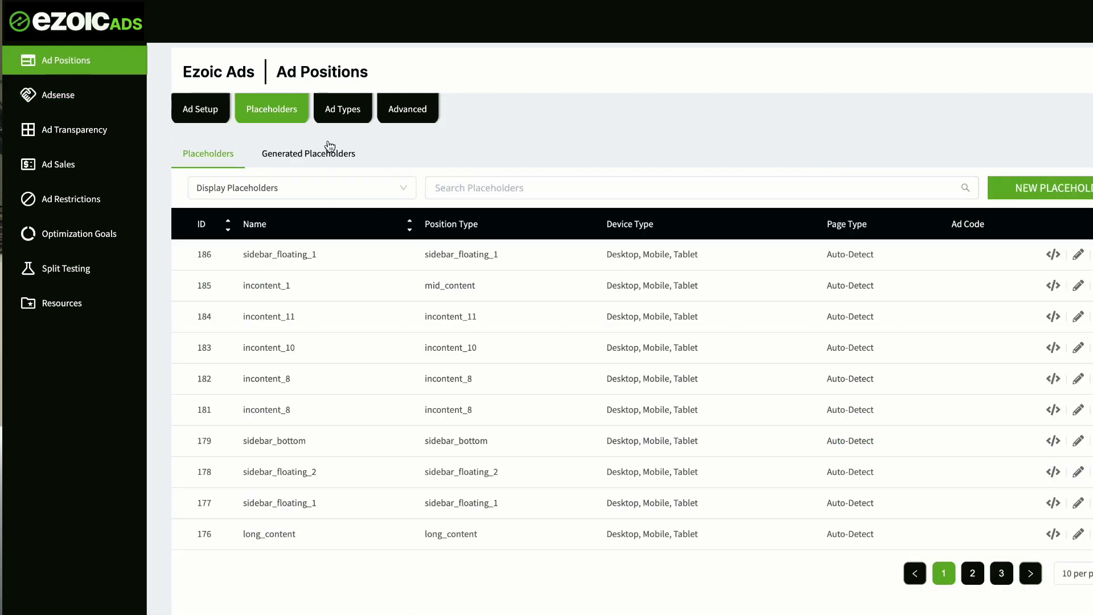
{"action": "left_click", "coordinate": [345, 111]}
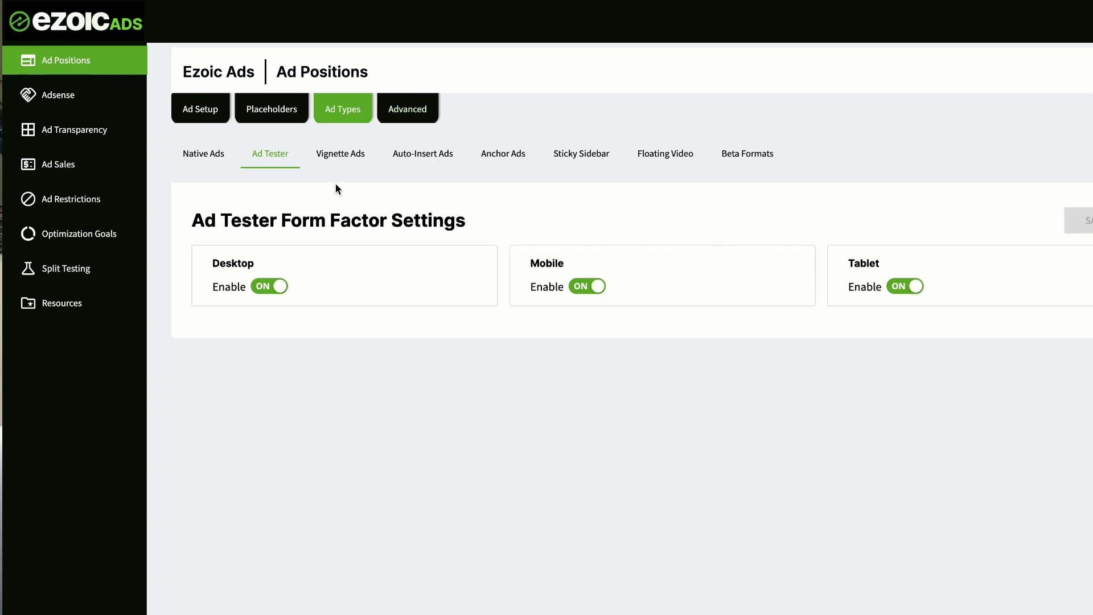
{"action": "left_click", "coordinate": [351, 155]}
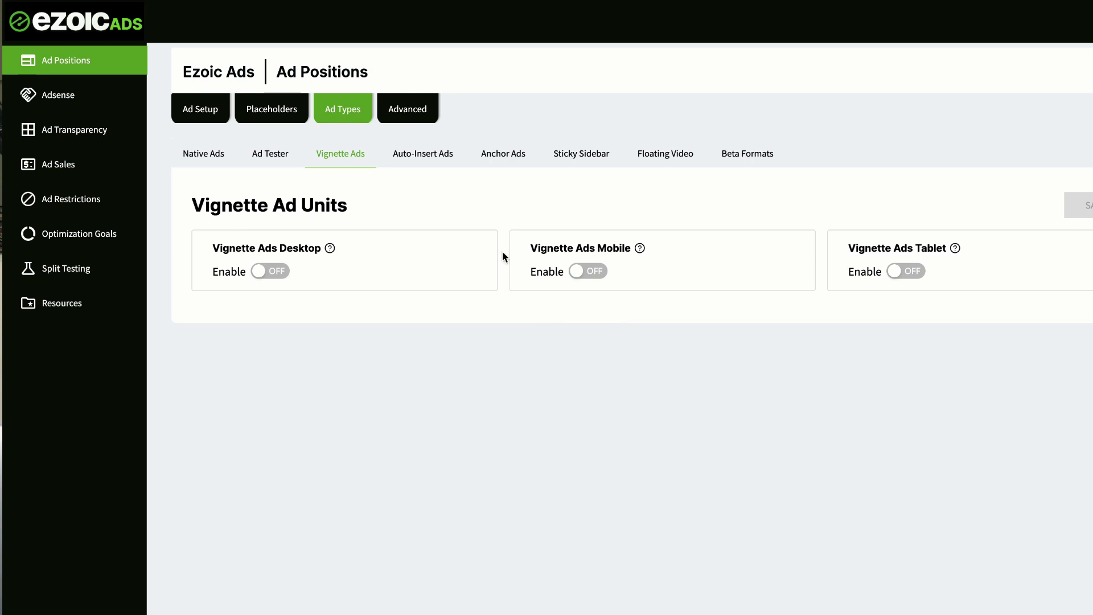
Look through the Auto-Insert, Anchor, Sticky Sidebar and Floating Video ad settings in turn.
{"action": "left_click", "coordinate": [439, 160]}
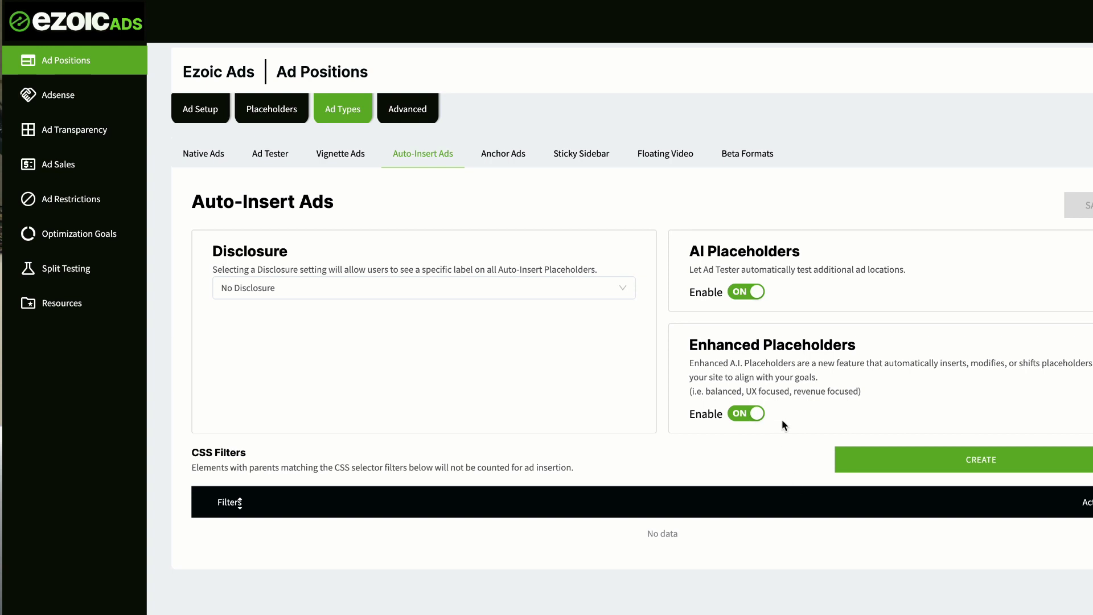
{"action": "left_click", "coordinate": [502, 169]}
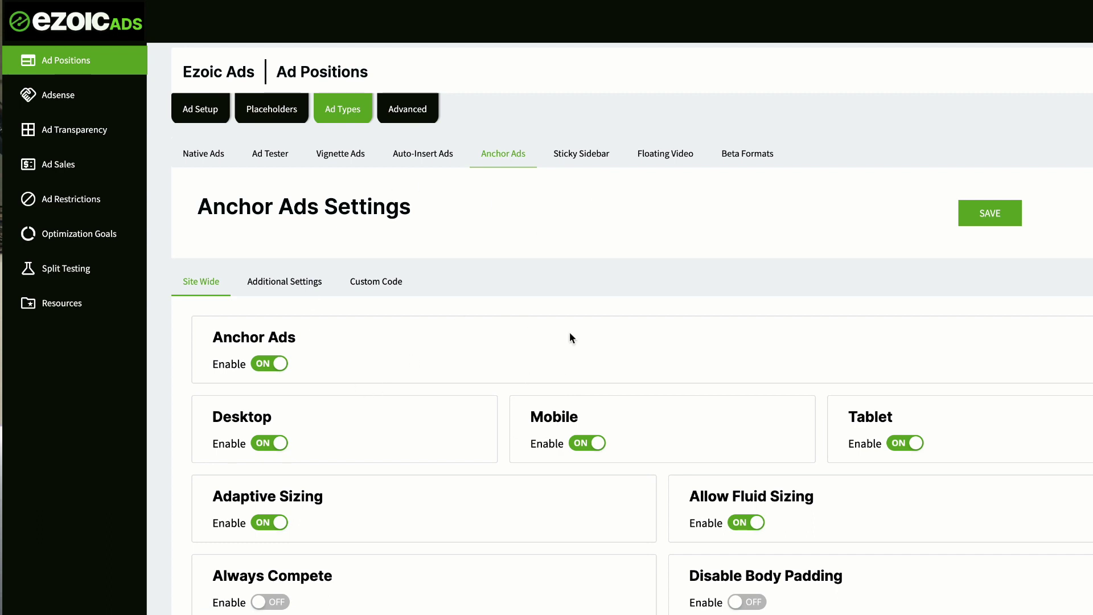
{"action": "left_click", "coordinate": [581, 155]}
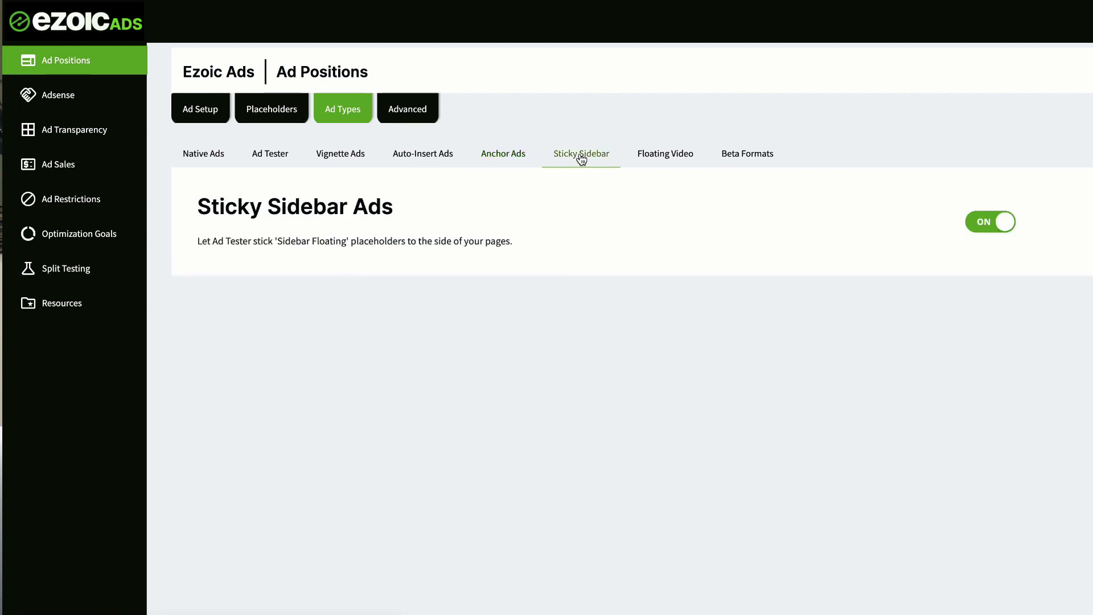
{"action": "left_click", "coordinate": [667, 155]}
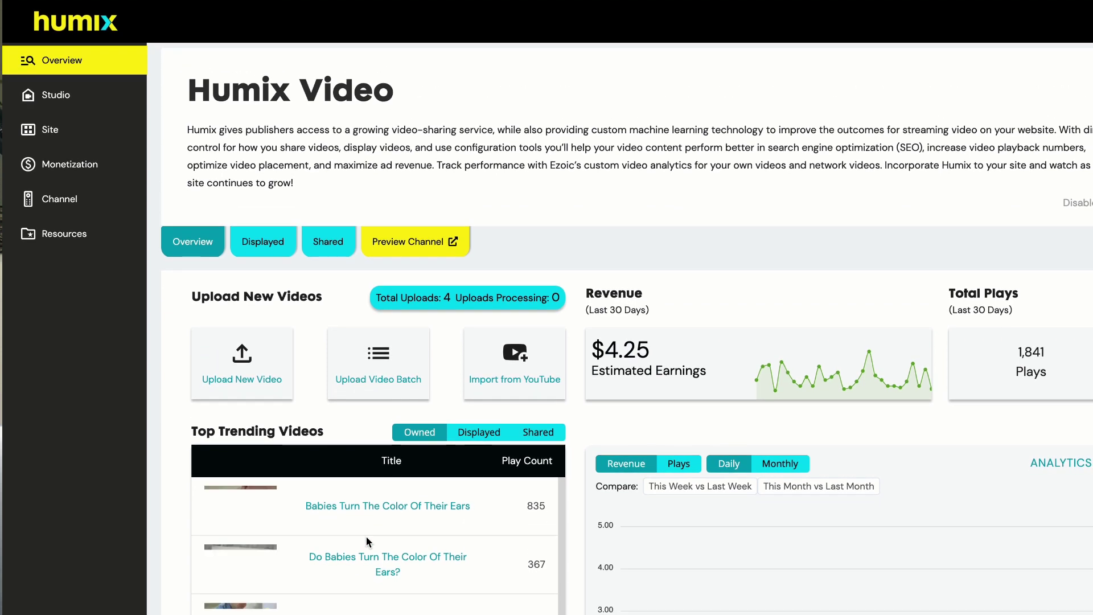
{"action": "scroll", "coordinate": [366, 536], "scroll_direction": "down", "scroll_amount": 5}
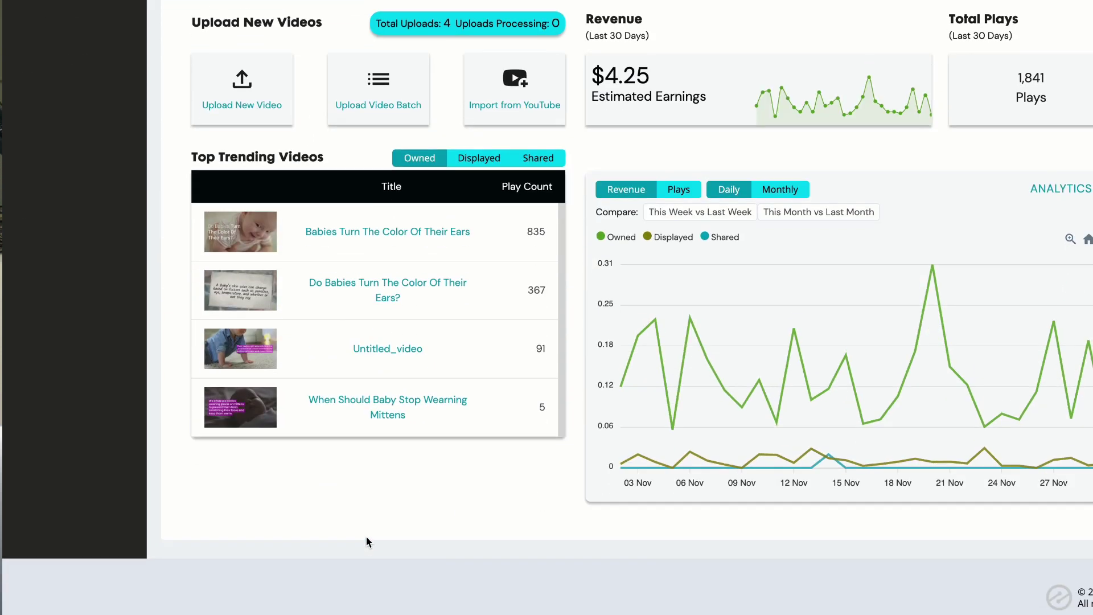
{"action": "scroll", "coordinate": [592, 429], "scroll_direction": "up", "scroll_amount": 3}
{"action": "scroll", "coordinate": [593, 430], "scroll_direction": "up", "scroll_amount": 2}
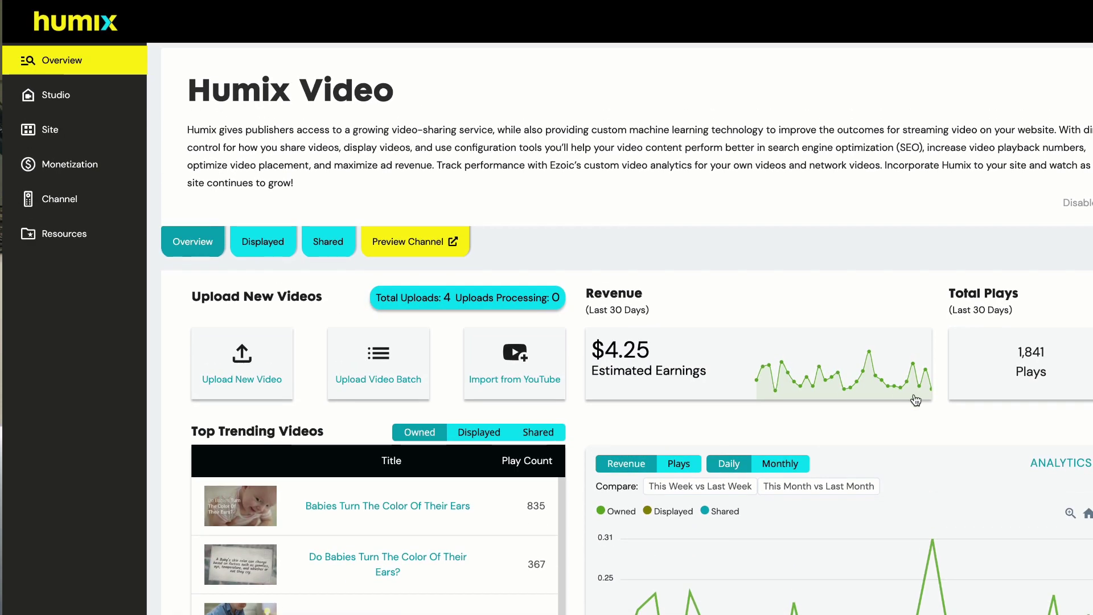
{"action": "scroll", "coordinate": [915, 399], "scroll_direction": "down", "scroll_amount": 5}
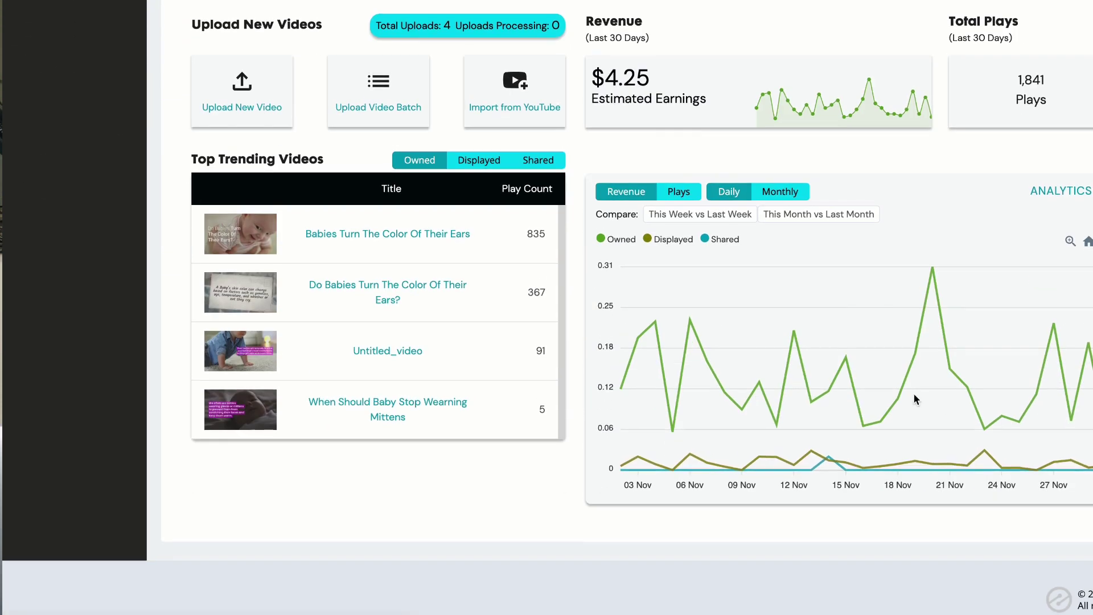
{"action": "scroll", "coordinate": [914, 399], "scroll_direction": "up", "scroll_amount": 5}
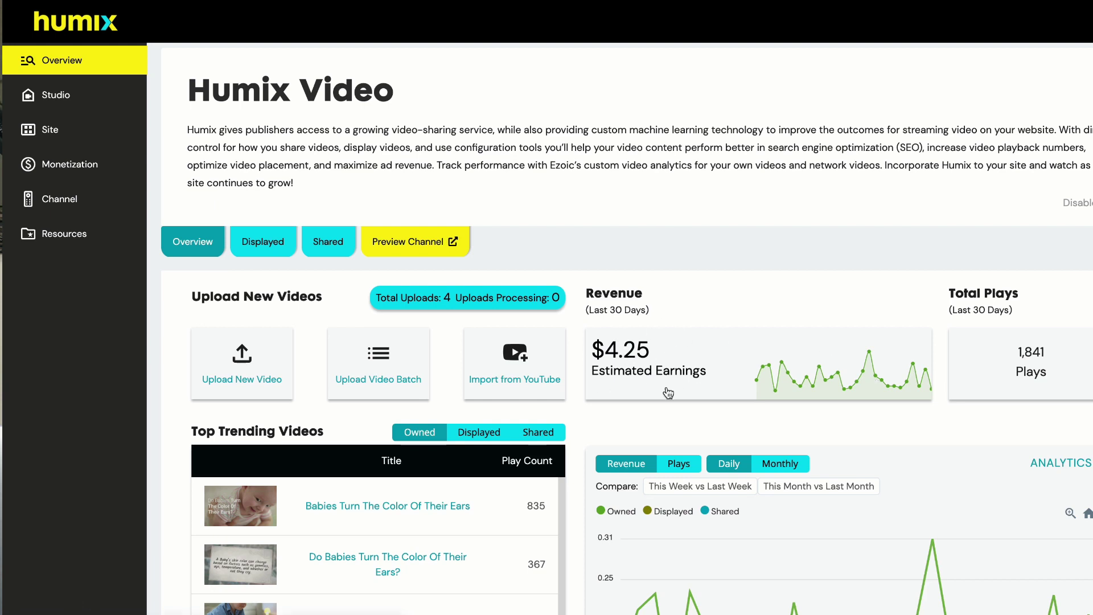
{"action": "scroll", "coordinate": [669, 393], "scroll_direction": "down", "scroll_amount": 3}
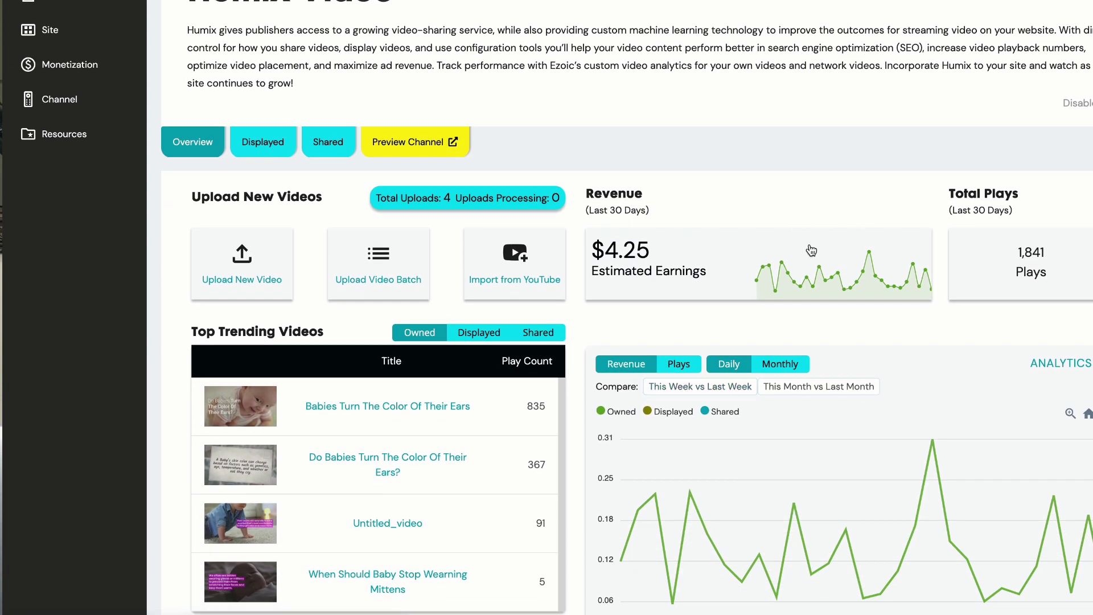
{"action": "scroll", "coordinate": [808, 249], "scroll_direction": "down", "scroll_amount": 3}
{"action": "scroll", "coordinate": [805, 247], "scroll_direction": "up", "scroll_amount": 3}
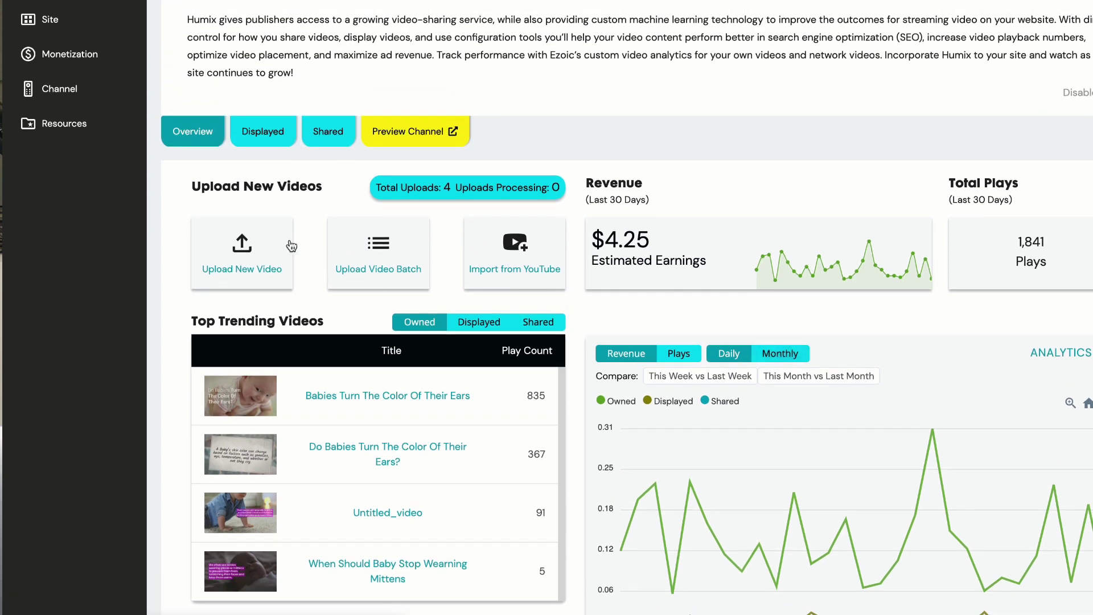
Open the Upload New Video form and go through its Title and Description fields.
{"action": "left_click", "coordinate": [275, 245]}
{"action": "left_click", "coordinate": [483, 357]}
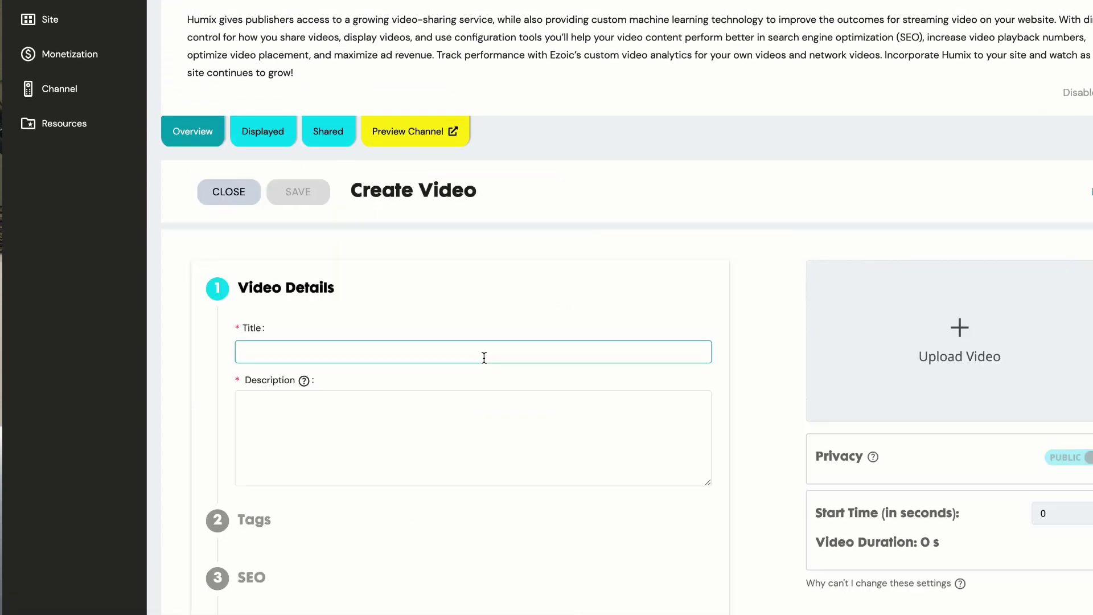
{"action": "left_click", "coordinate": [499, 434]}
{"action": "scroll", "coordinate": [792, 311], "scroll_direction": "down", "scroll_amount": 3}
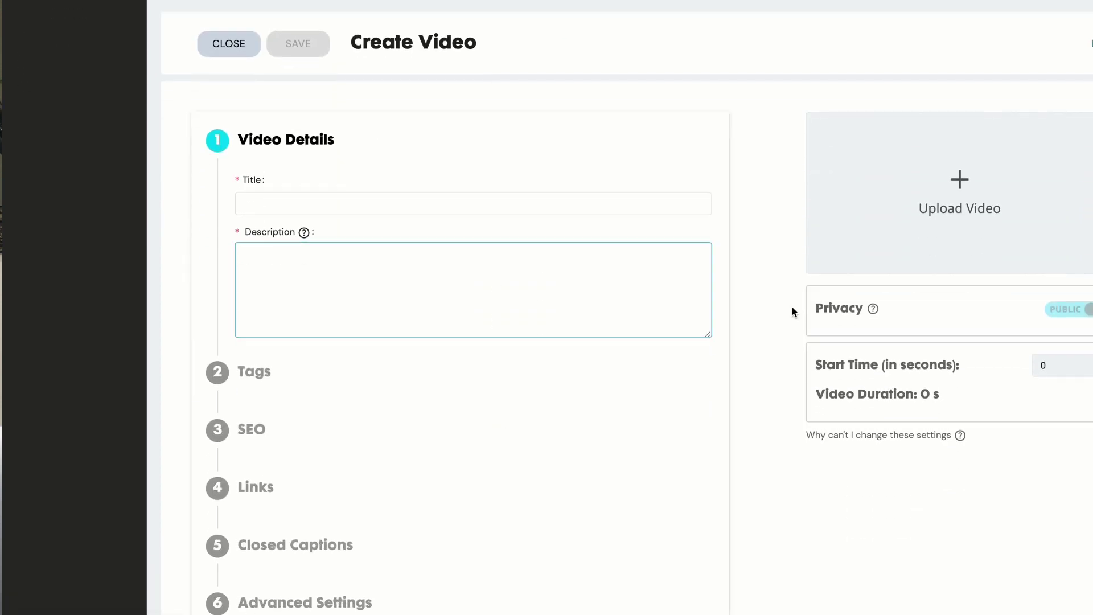
{"action": "scroll", "coordinate": [894, 382], "scroll_direction": "down", "scroll_amount": 4}
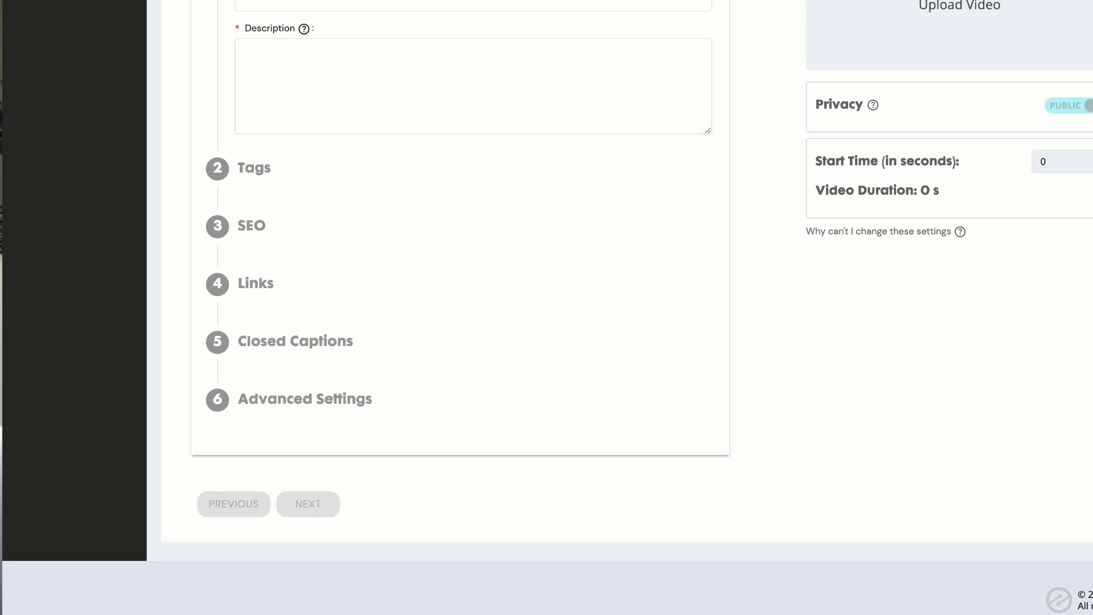
{"action": "scroll", "coordinate": [812, 133], "scroll_direction": "up", "scroll_amount": 1}
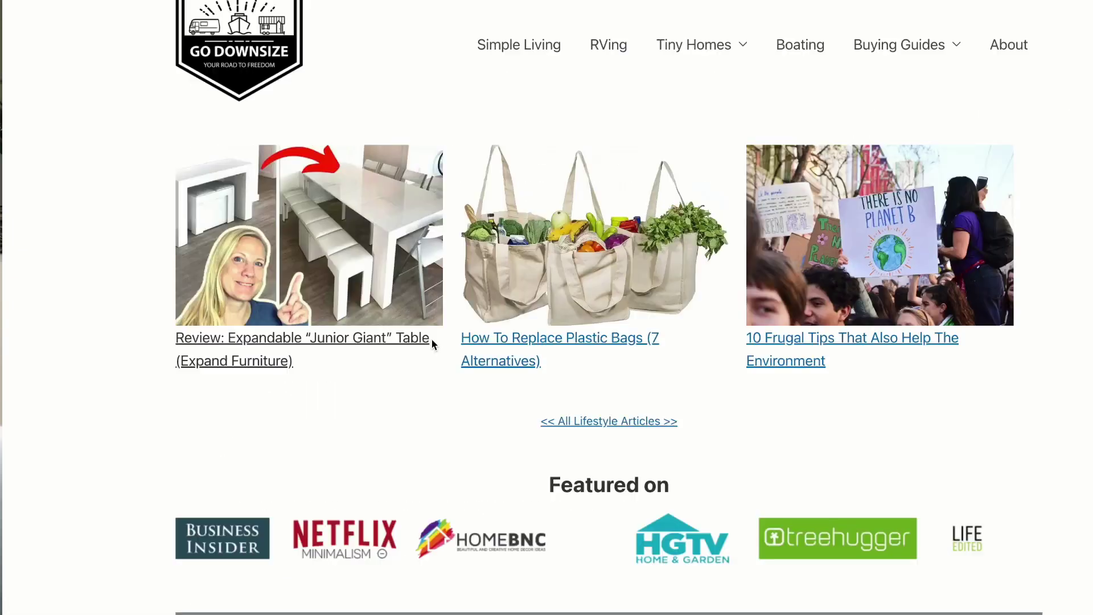
Open the Expandable Junior Giant Table review and scroll down to its video and ads.
{"action": "left_click", "coordinate": [432, 338]}
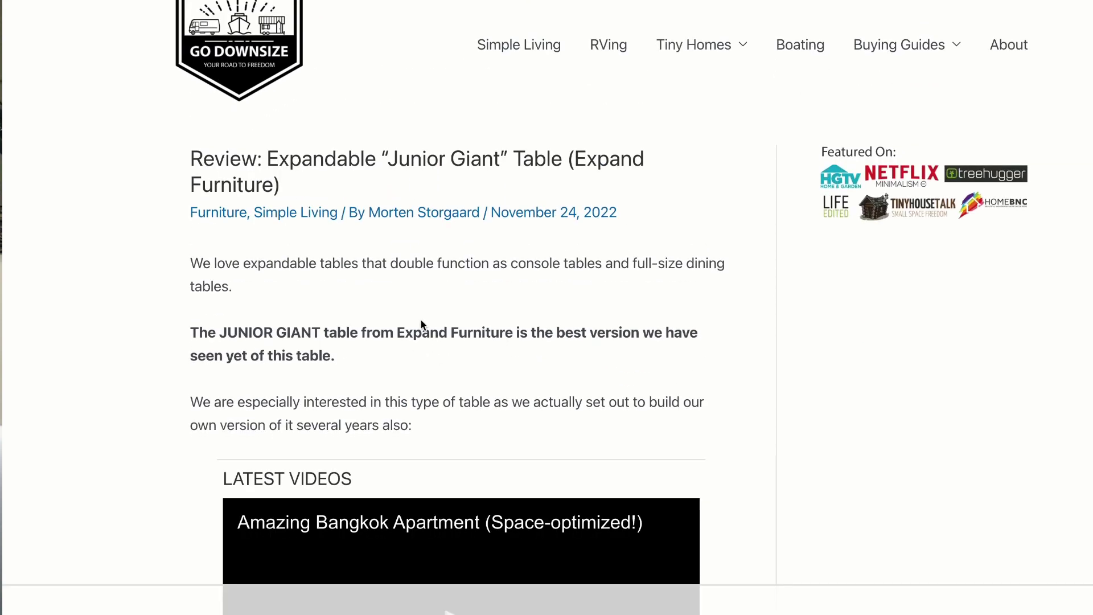
{"action": "scroll", "coordinate": [374, 294], "scroll_direction": "down", "scroll_amount": 5}
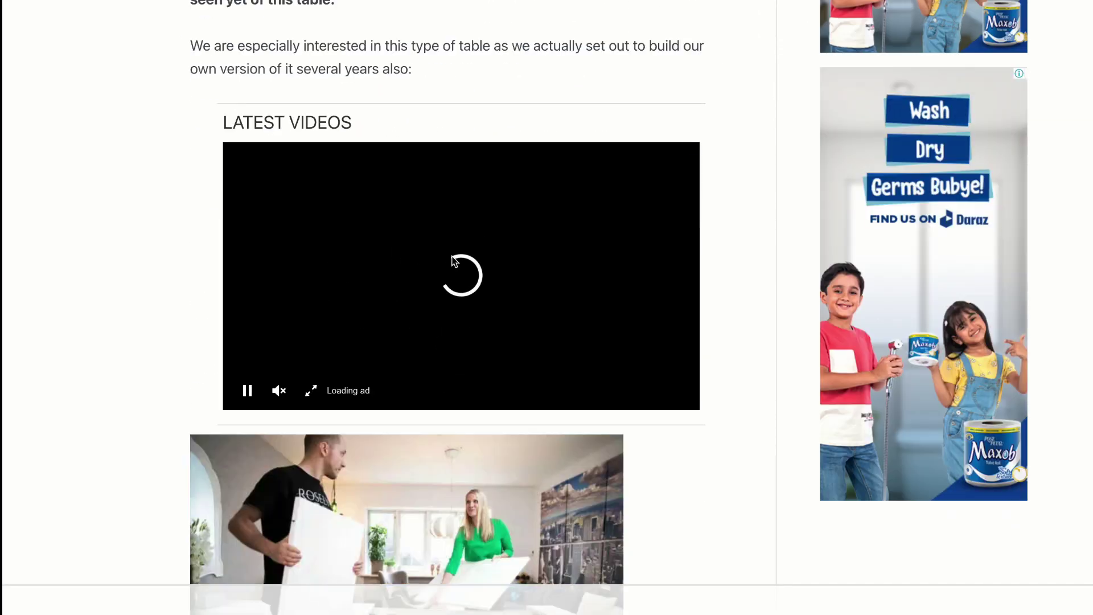
{"action": "scroll", "coordinate": [453, 257], "scroll_direction": "down", "scroll_amount": 9}
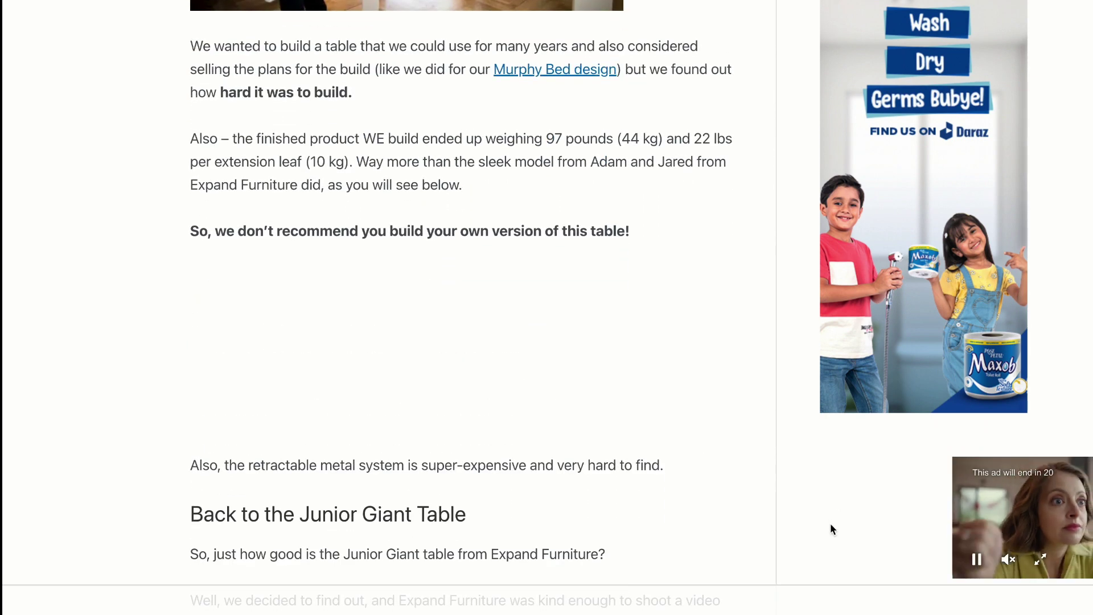